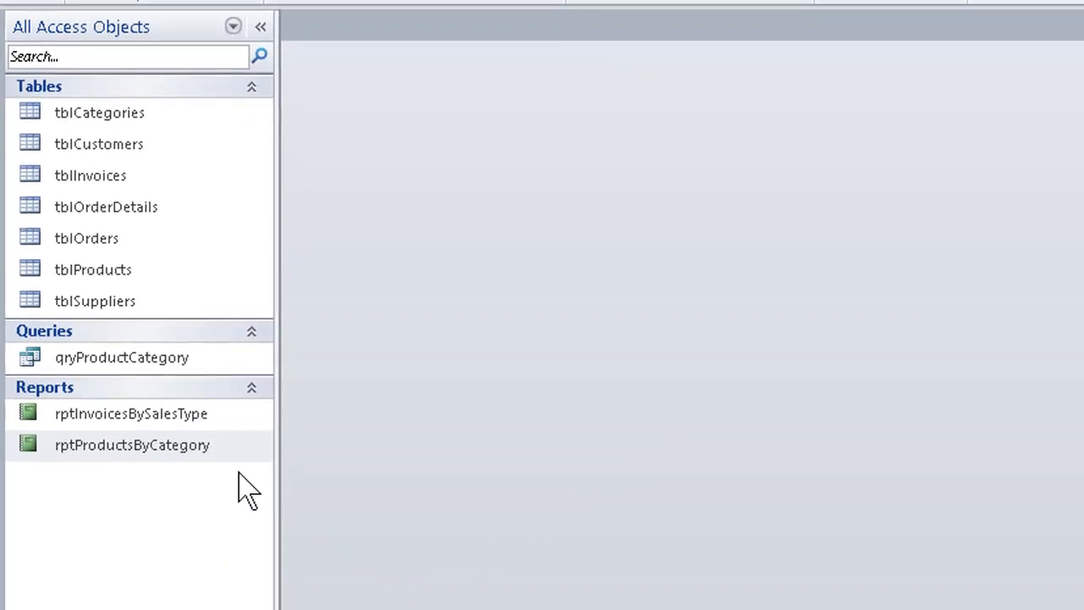
Open the rptProductsByCategory report in Design View and place a subreport control in the CategoryNo Footer.
right_click(173, 451)
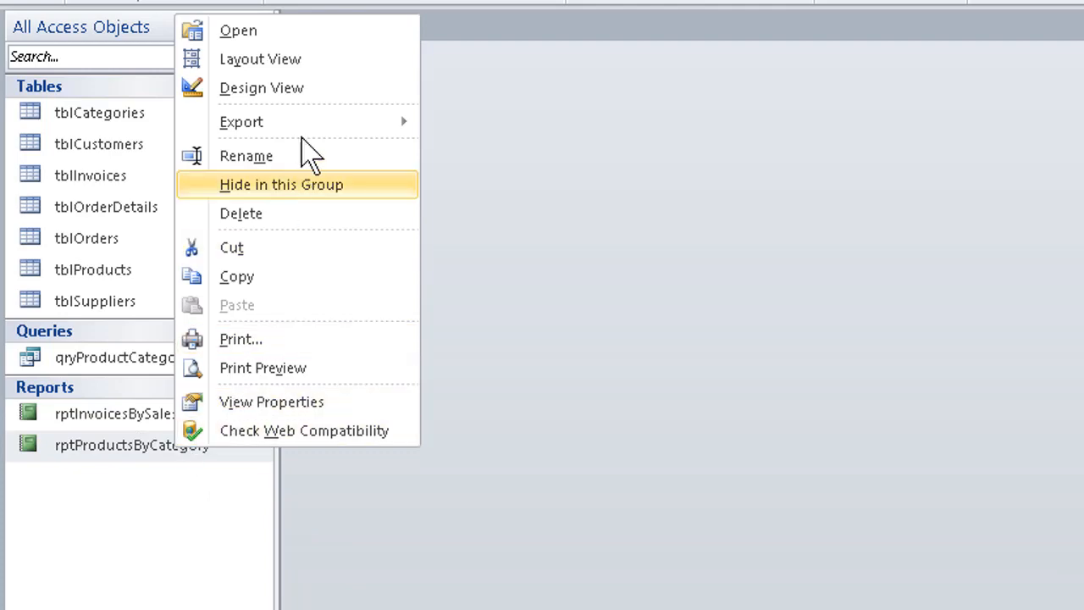
click(263, 88)
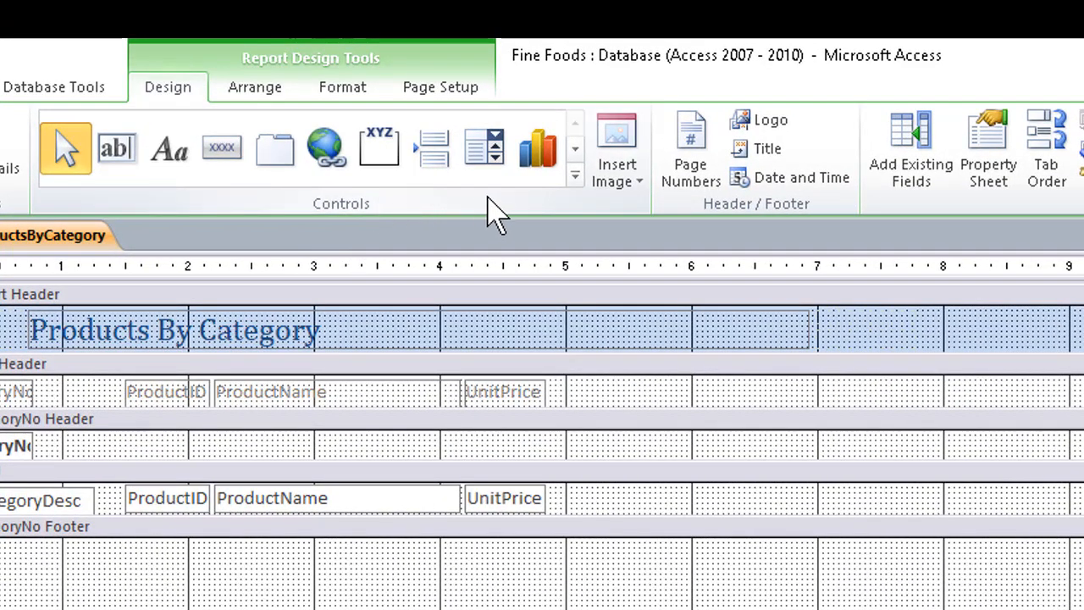
click(575, 152)
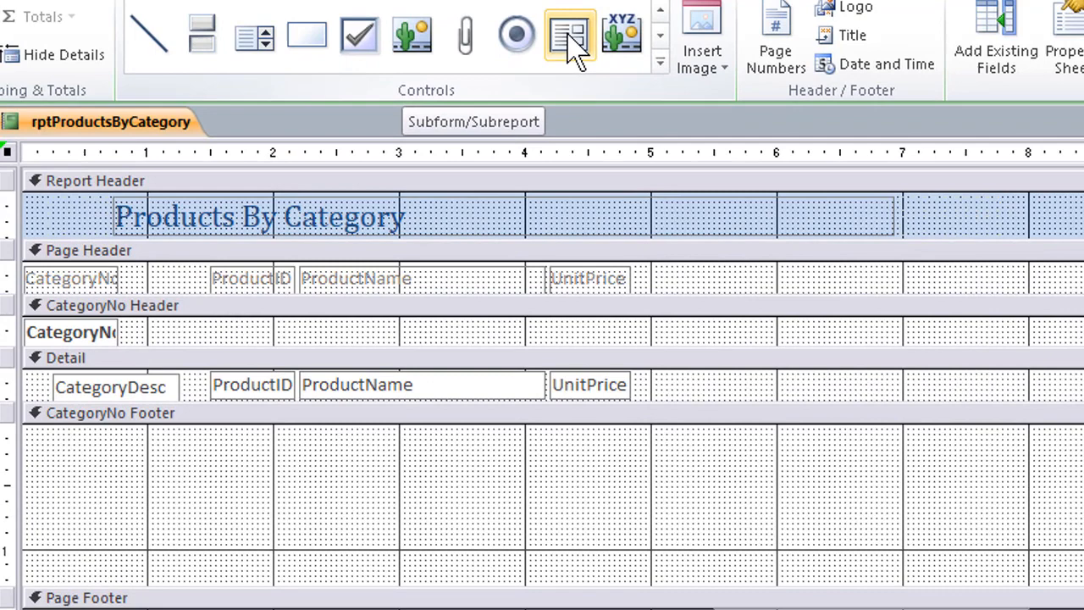
click(575, 52)
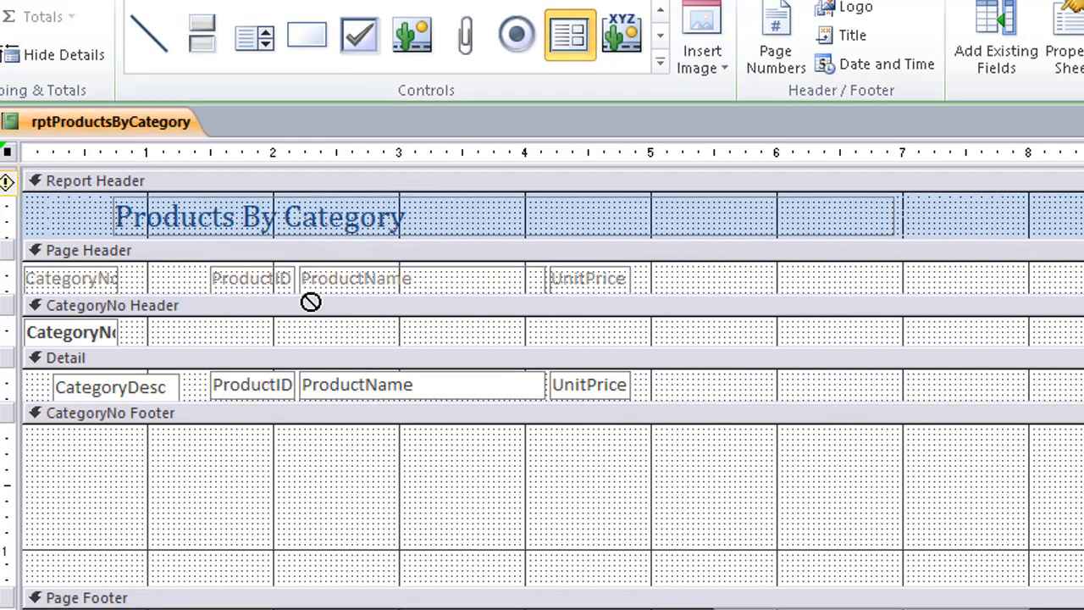
click(33, 457)
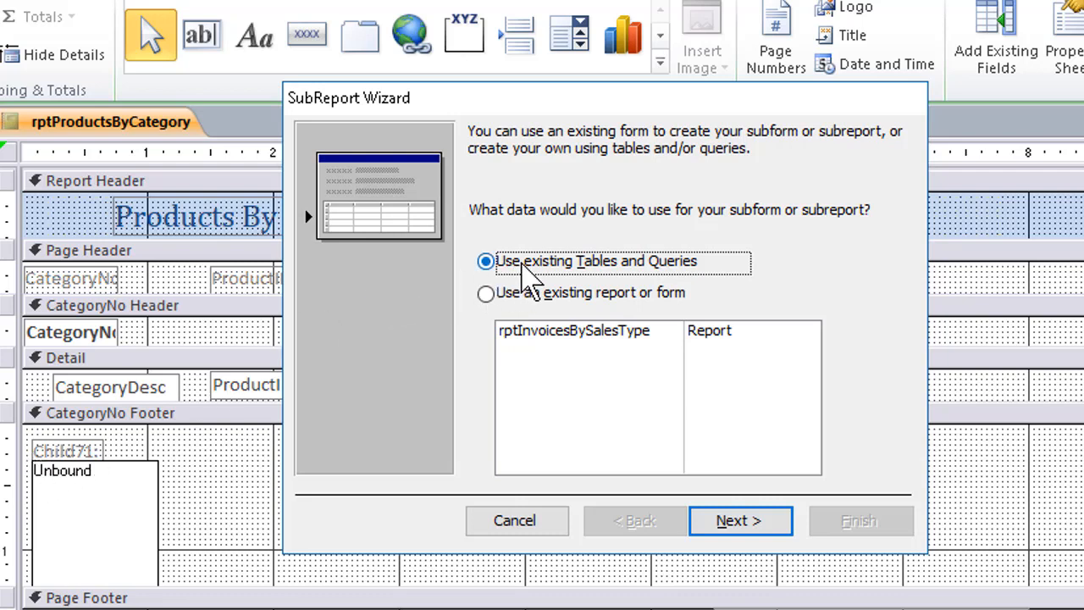
Base the subreport on existing tables, including the SupplierID, Company and Phone fields from tblSuppliers.
click(737, 521)
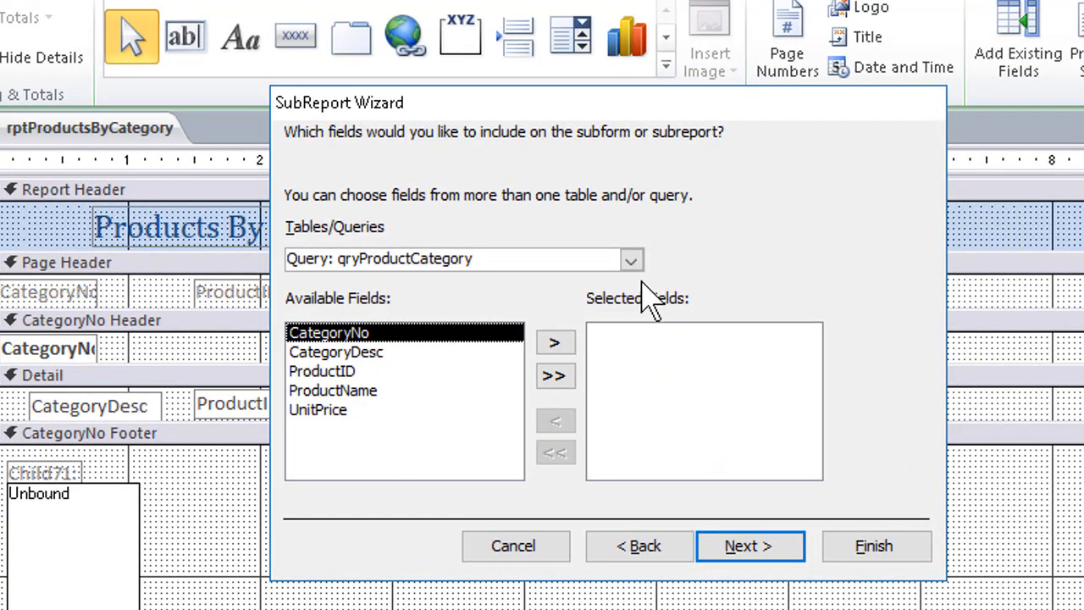
click(632, 262)
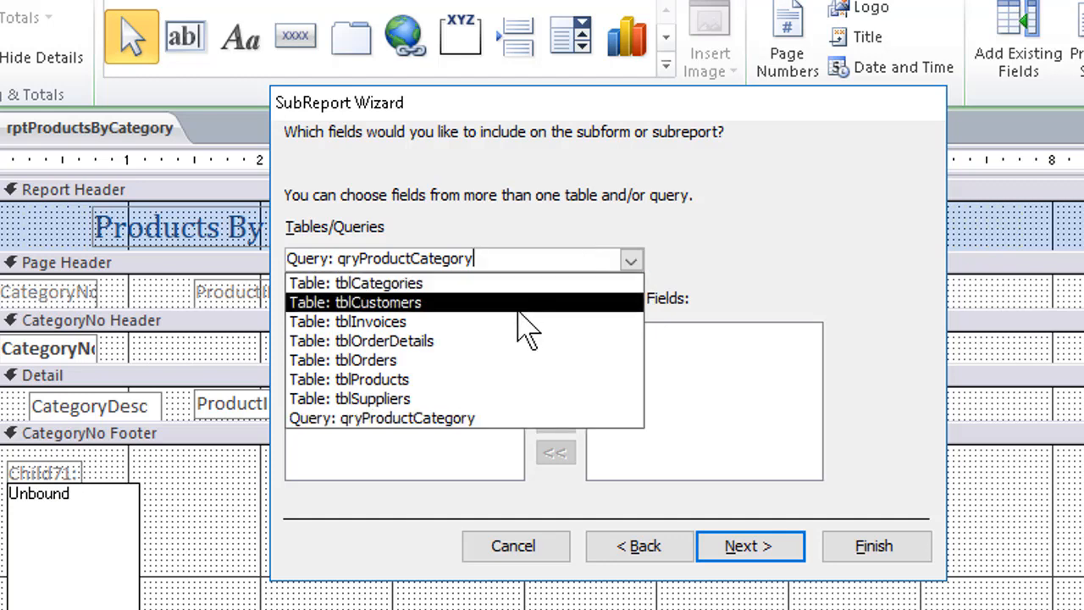
click(464, 398)
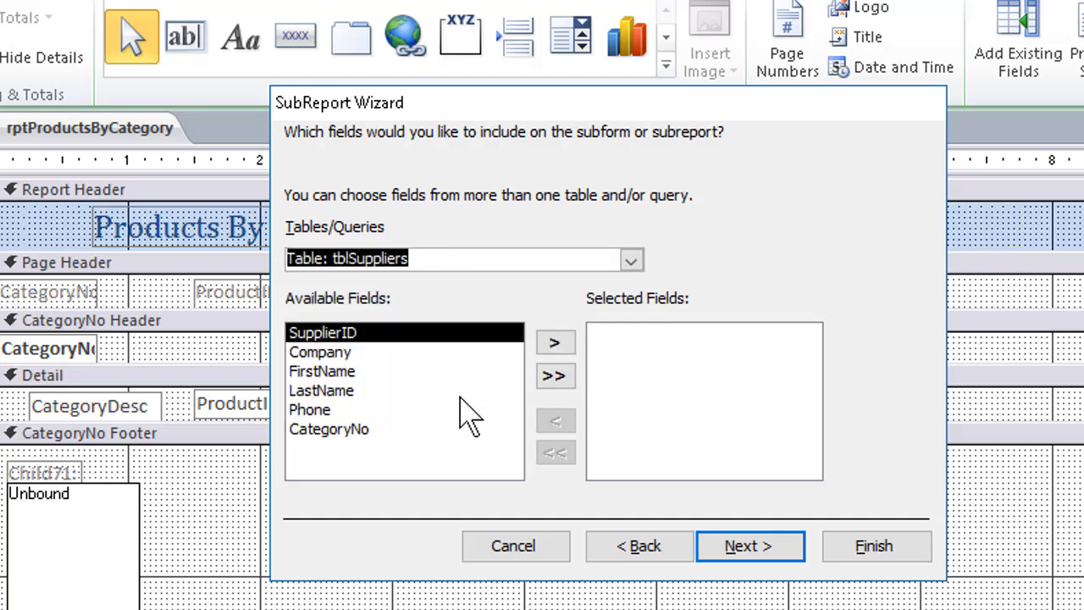
double_click(384, 333)
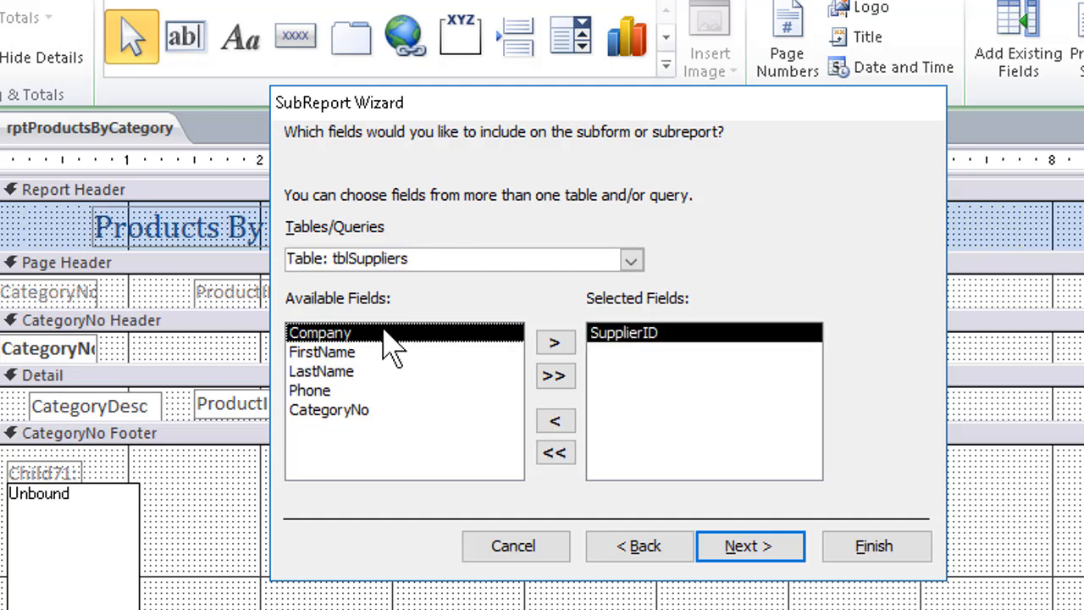
double_click(384, 333)
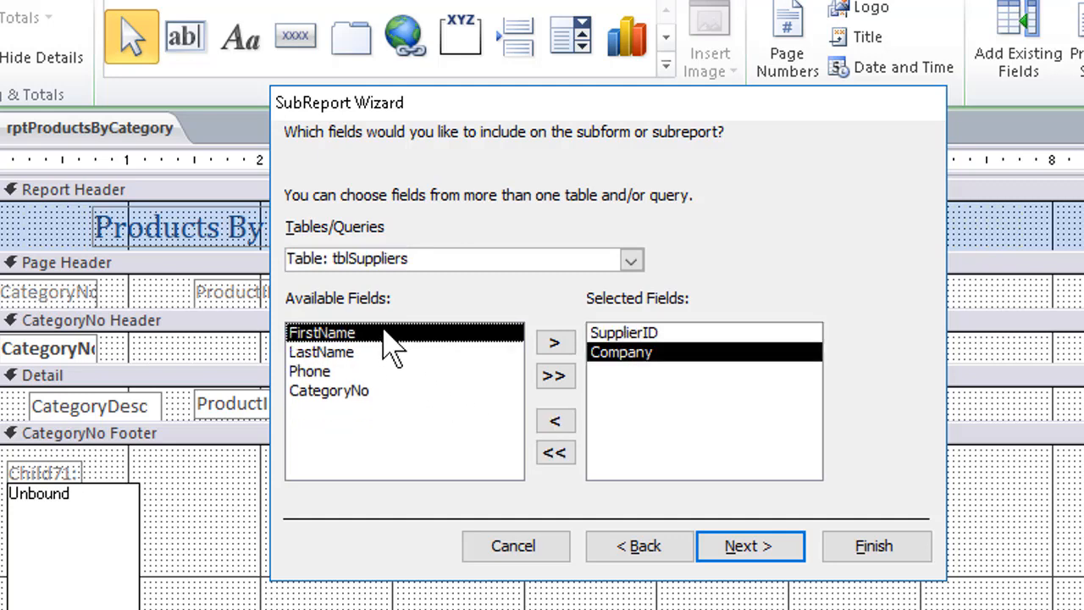
click(382, 375)
double_click(385, 373)
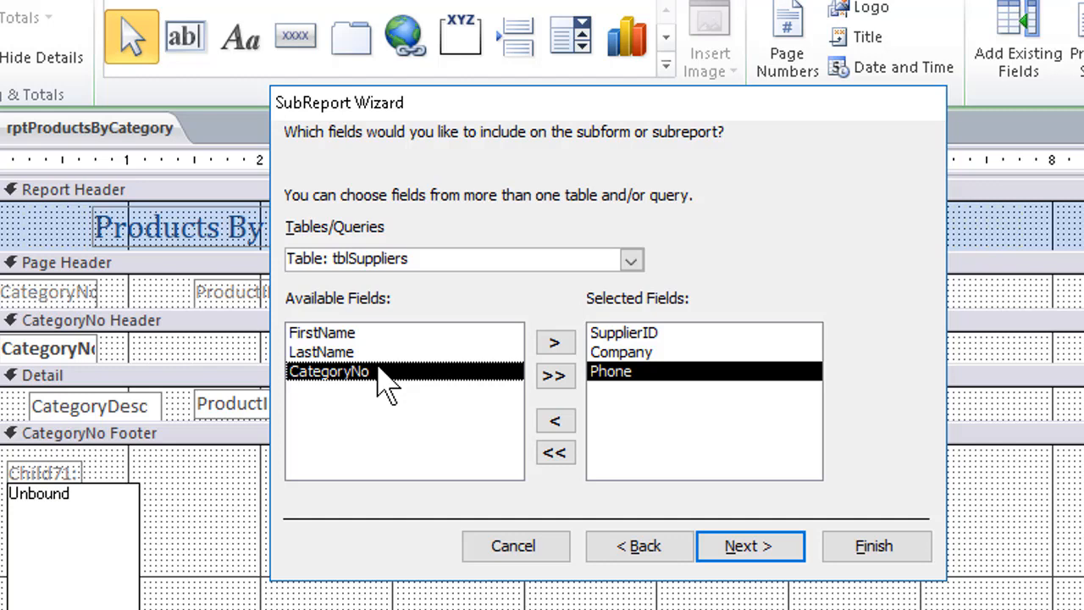
click(745, 549)
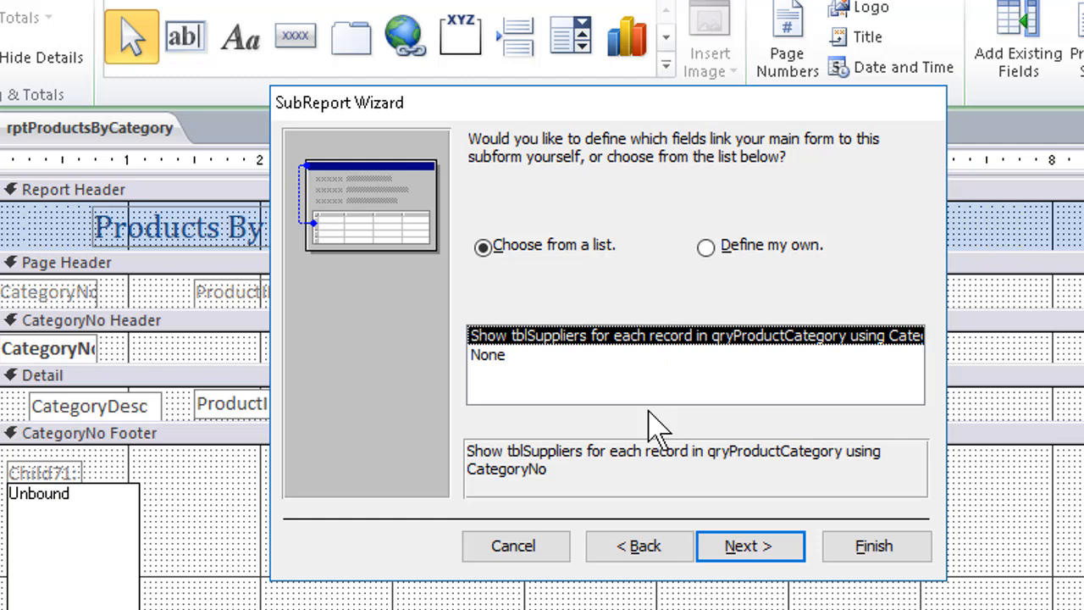
Link the subreport to show tblSuppliers for each qryProductCategory record using CategoryNo, and create it with the name Category Data.
click(639, 336)
click(638, 336)
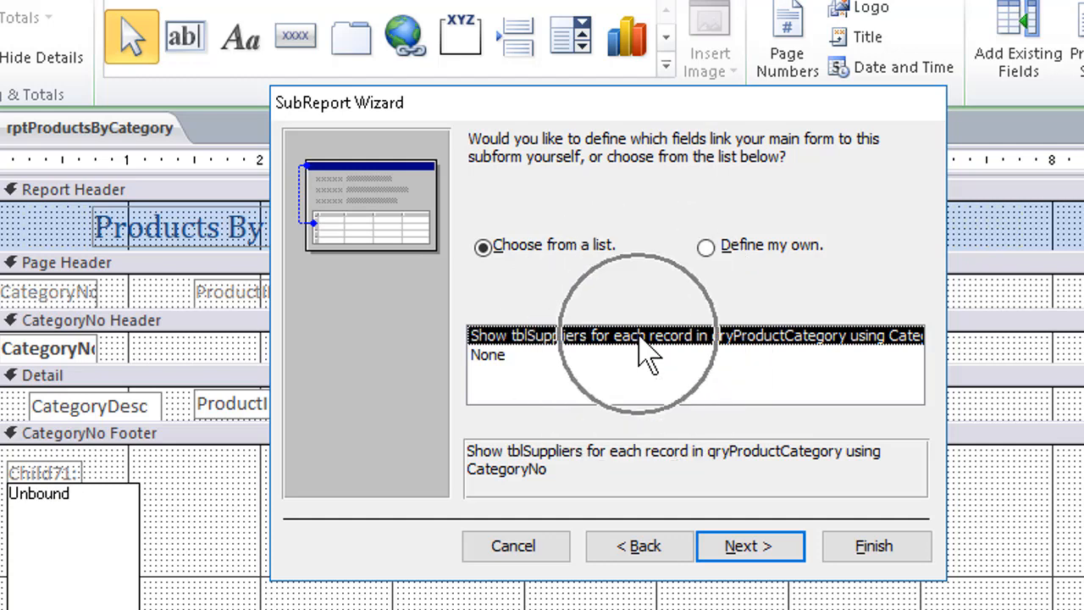
click(749, 549)
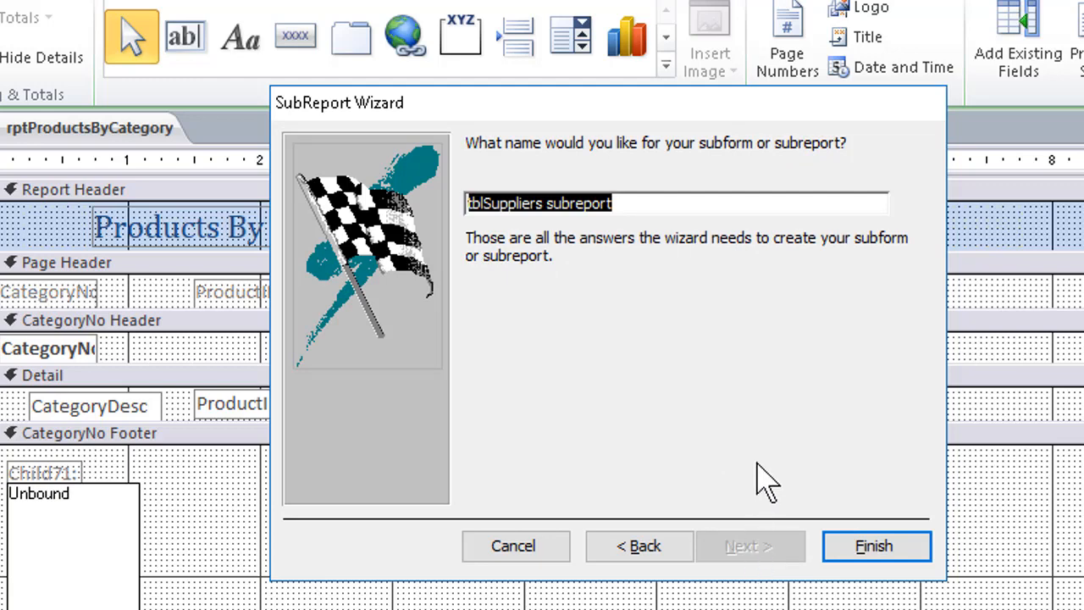
text(Catego)
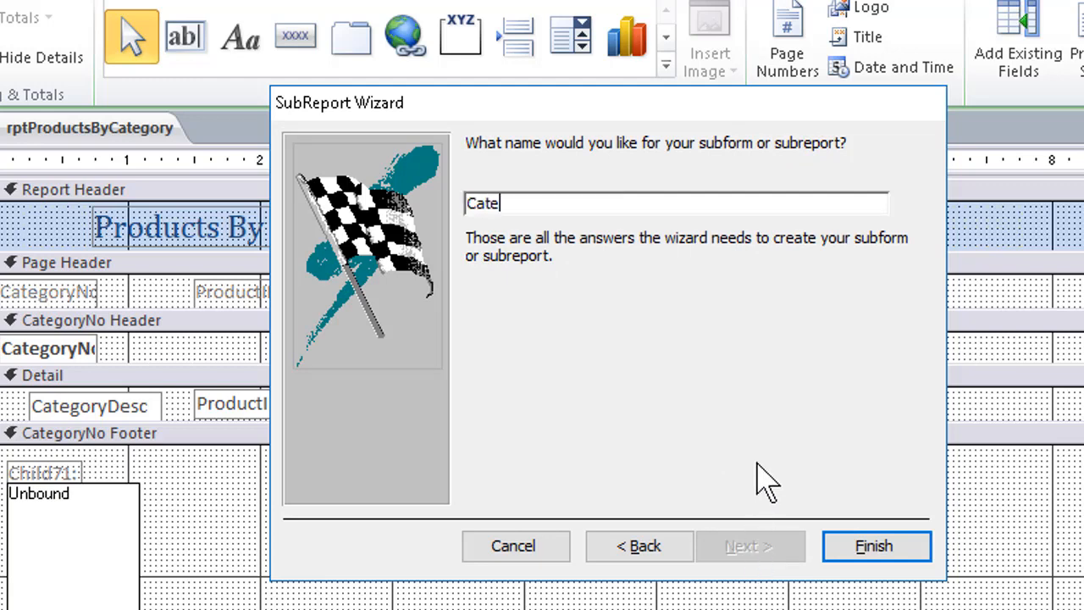
text(ry Data)
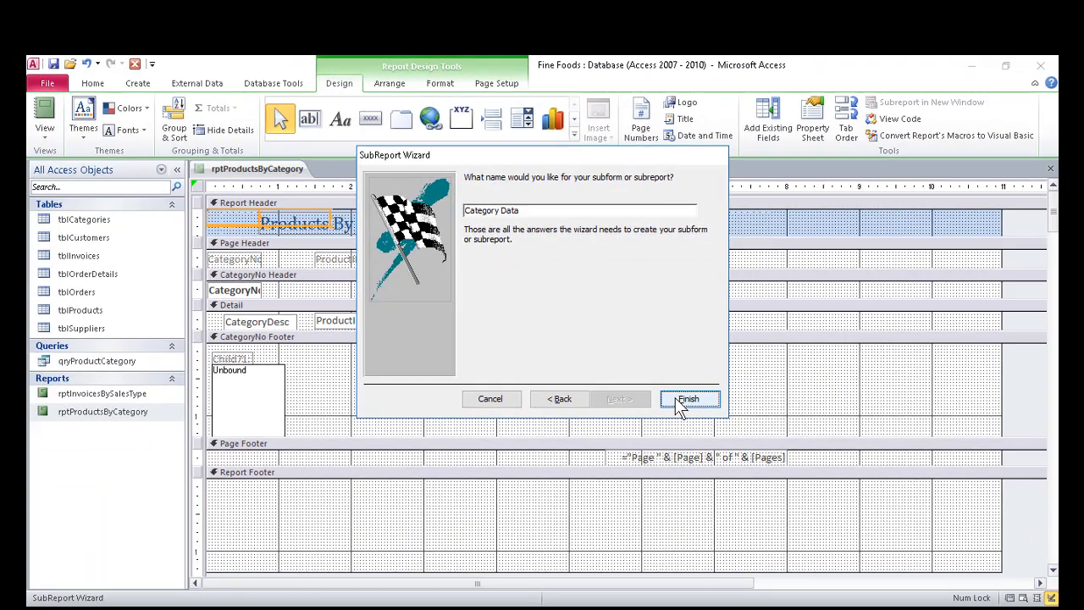
click(687, 399)
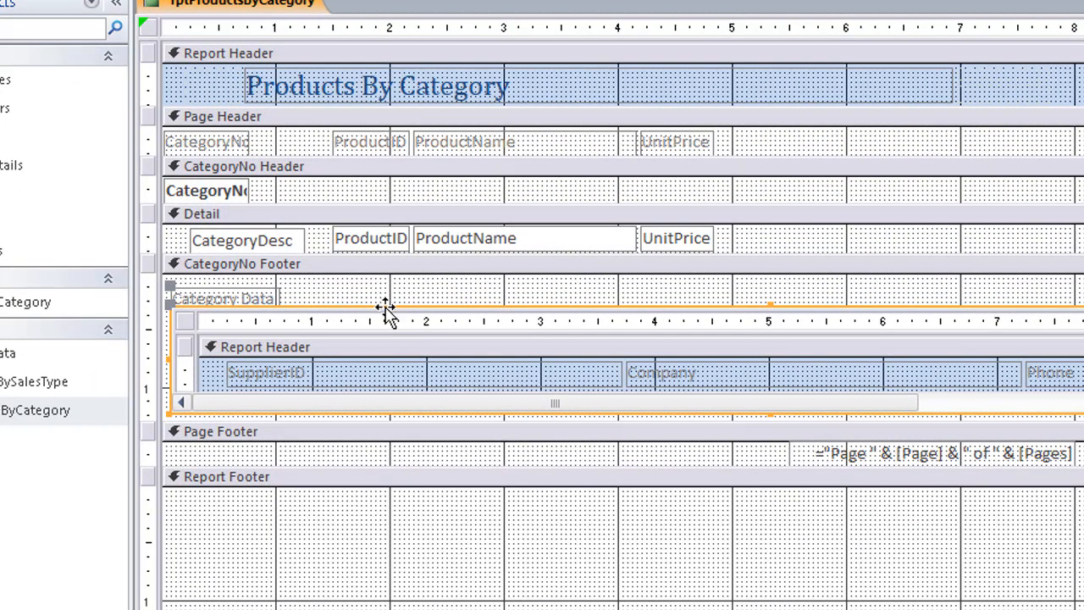
click(172, 286)
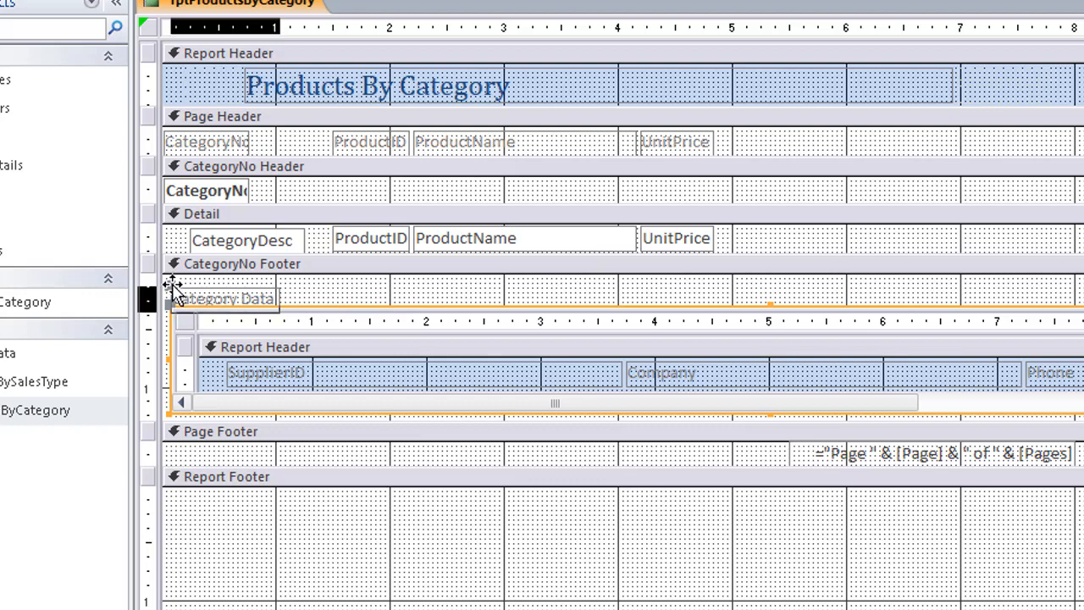
drag(170, 284, 169, 280)
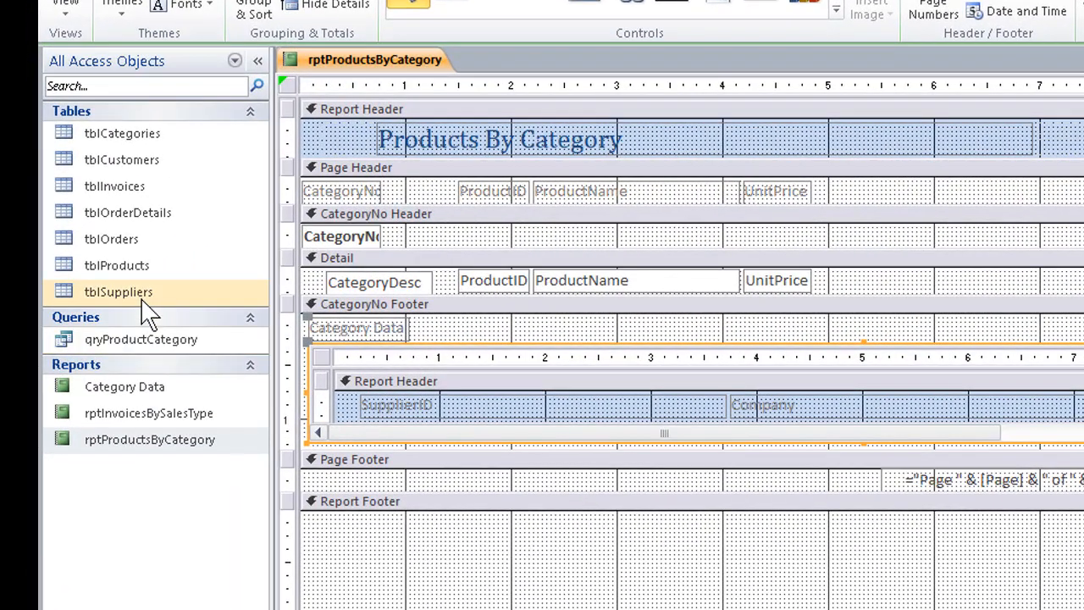
Add tblSuppliers to the Report Footer as a subreport with no linking fields, named Supplier Data.
drag(144, 312, 308, 543)
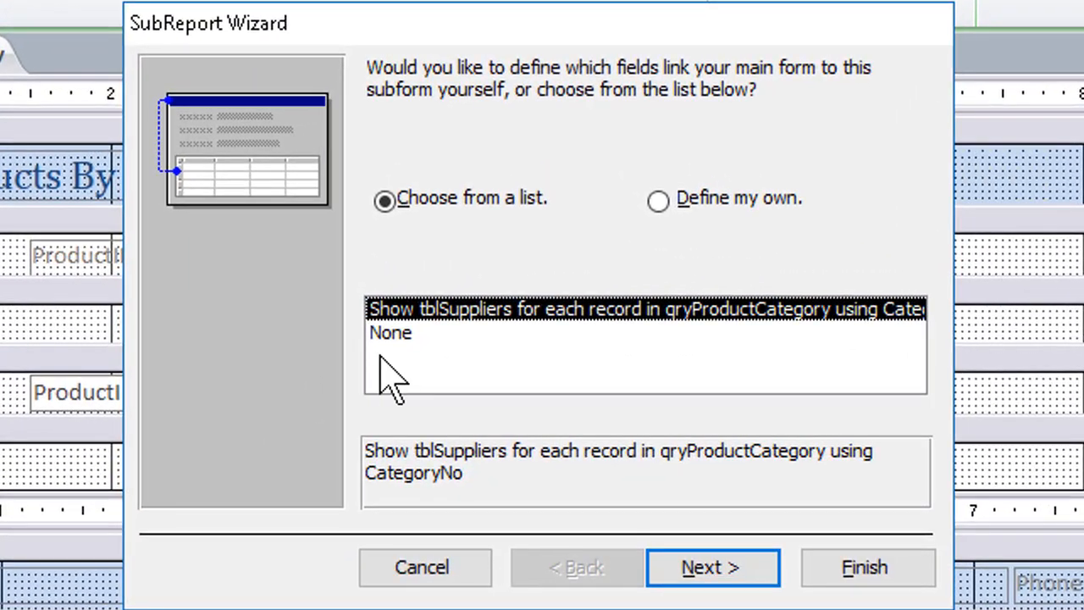
click(417, 336)
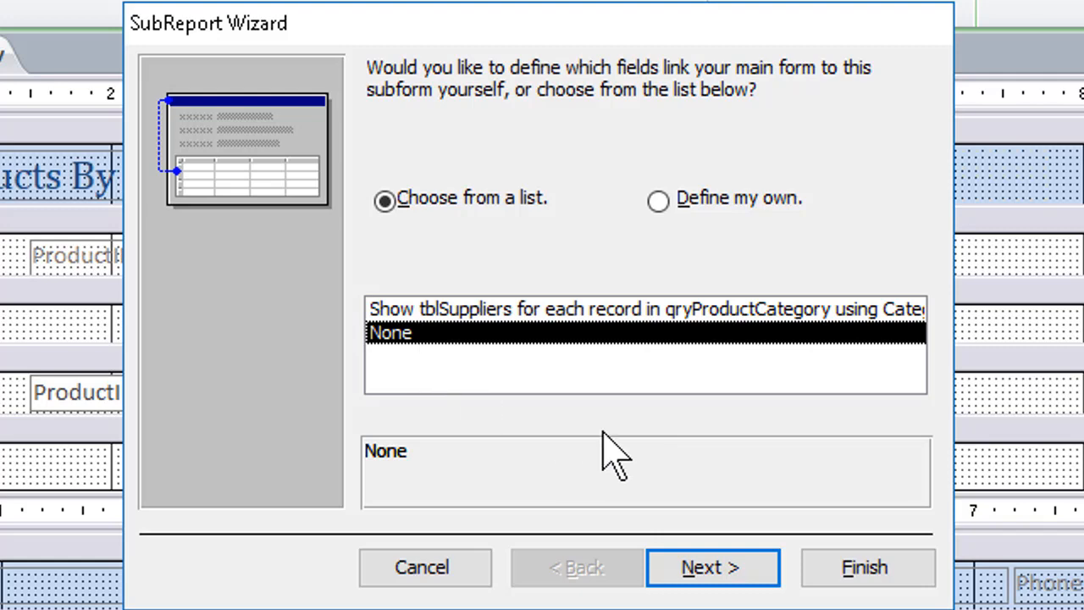
click(711, 569)
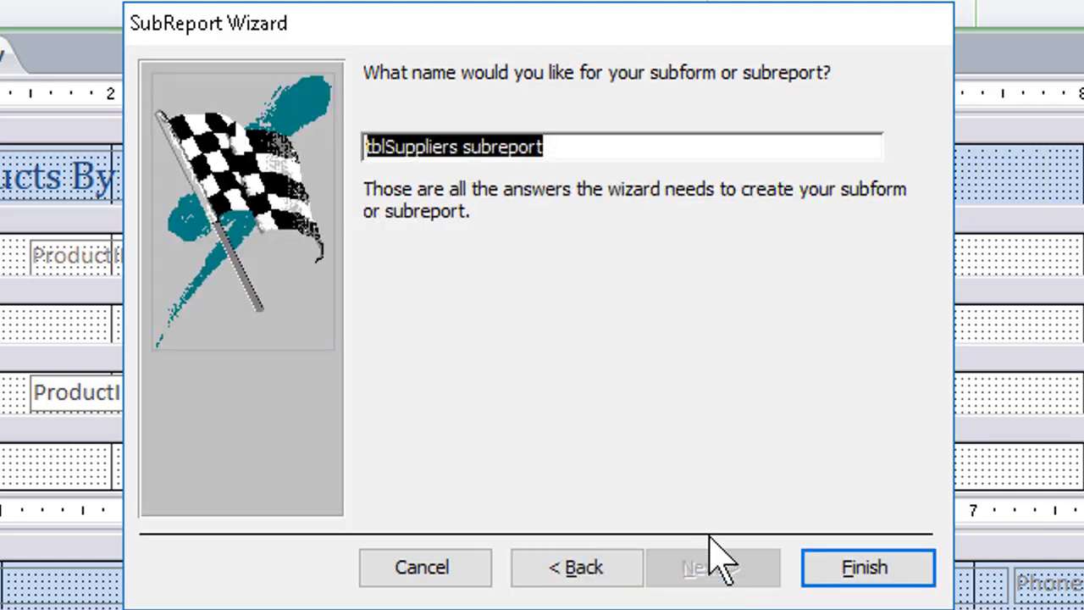
text(S)
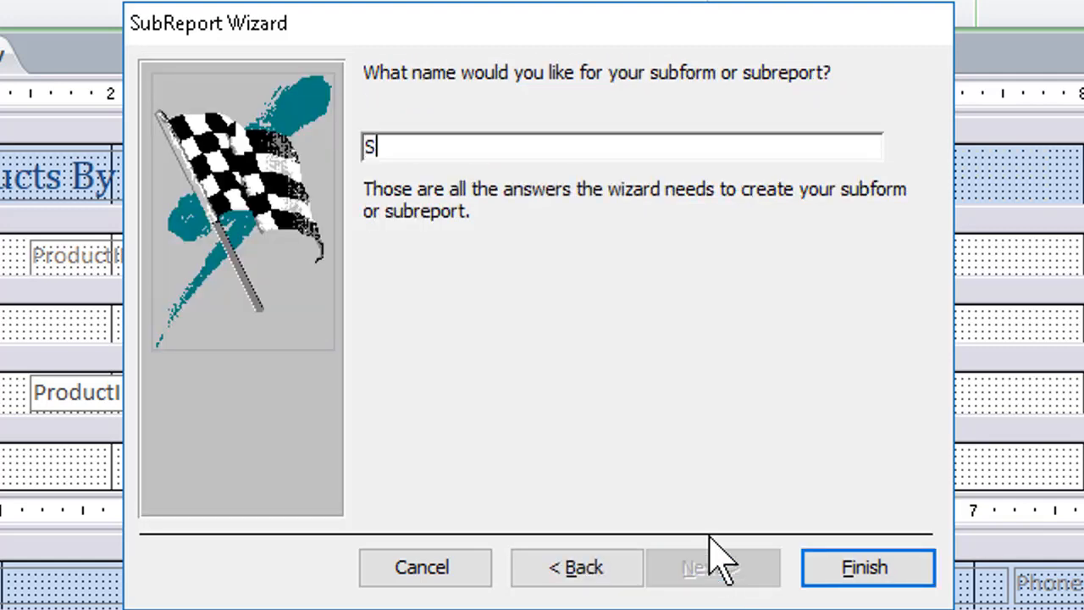
text(upplier)
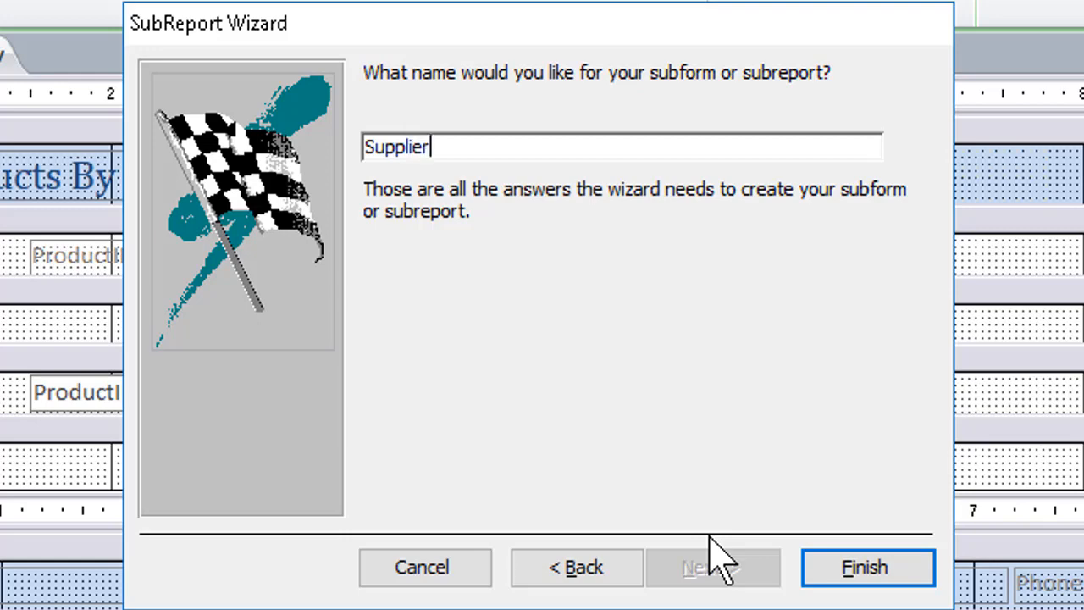
text( Data)
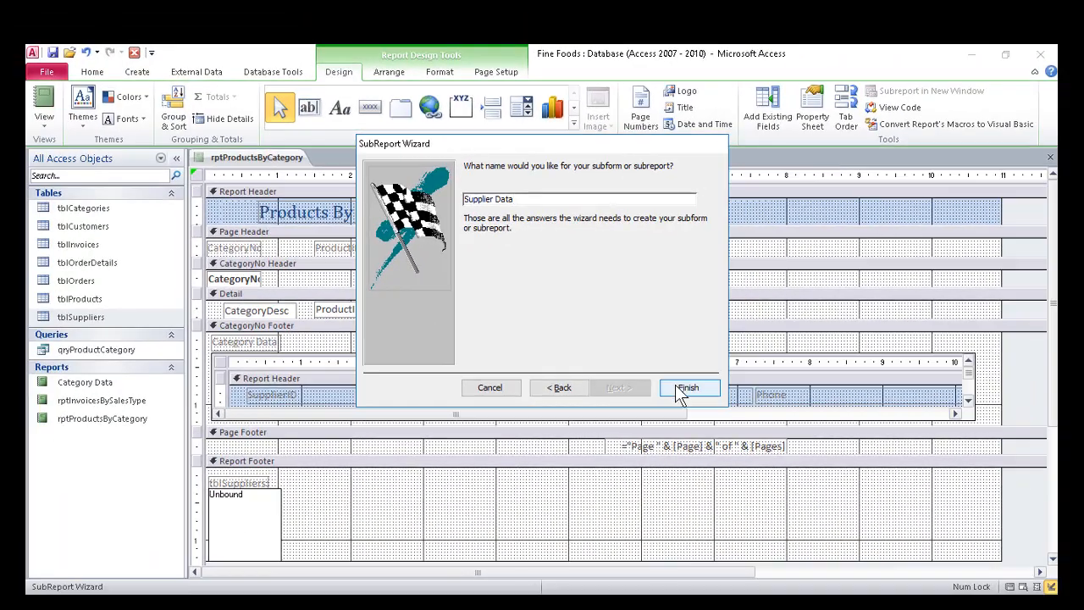
click(843, 565)
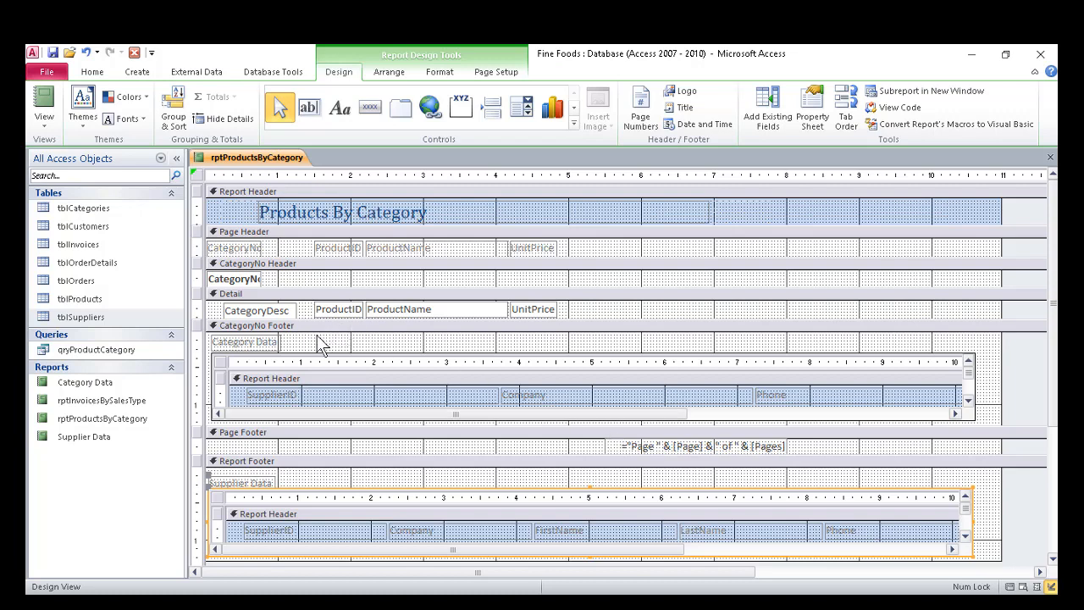
Display the report in Layout View and review the Category Data and Supplier Data subreports down to the report footer.
click(45, 127)
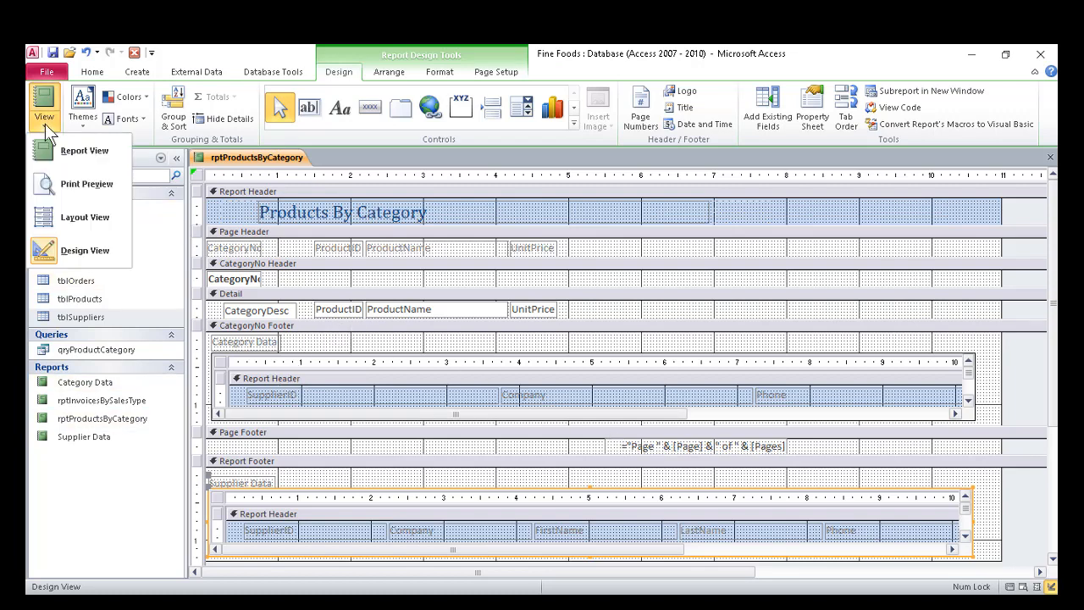
click(82, 216)
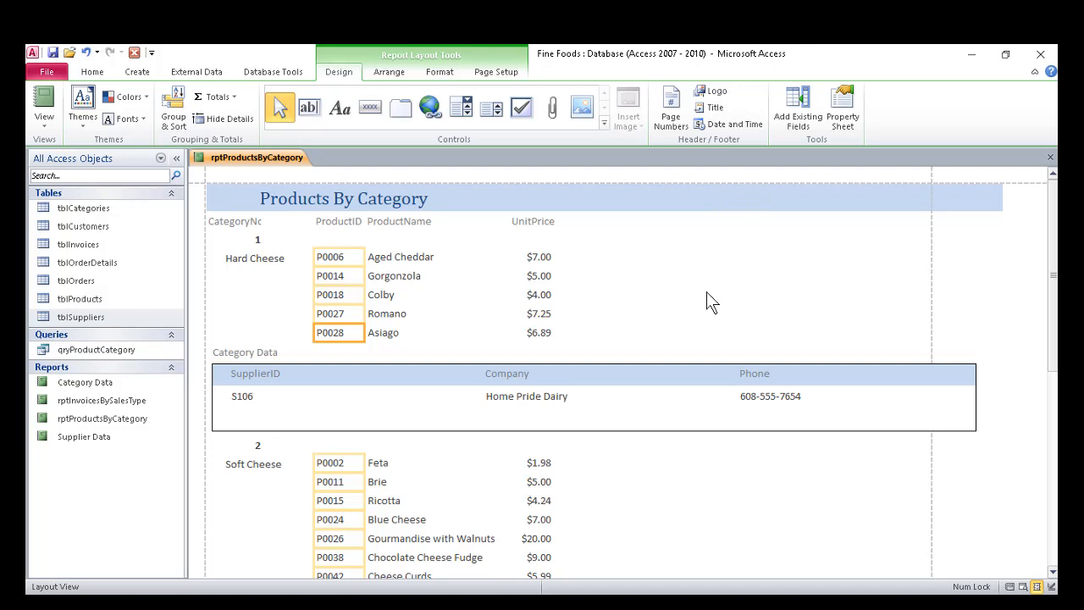
scroll(707, 291, down, 10)
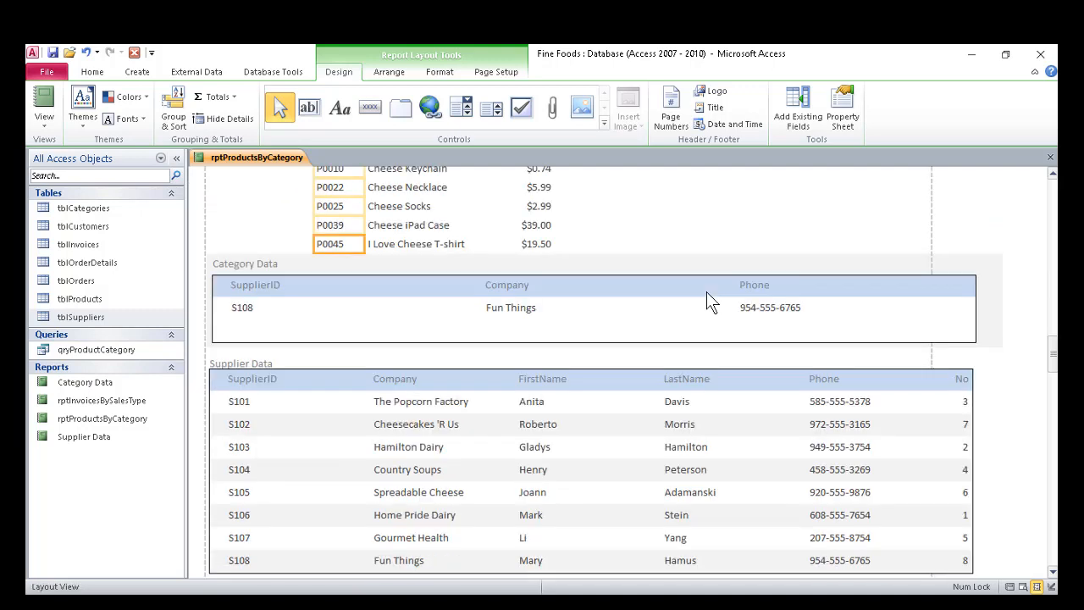